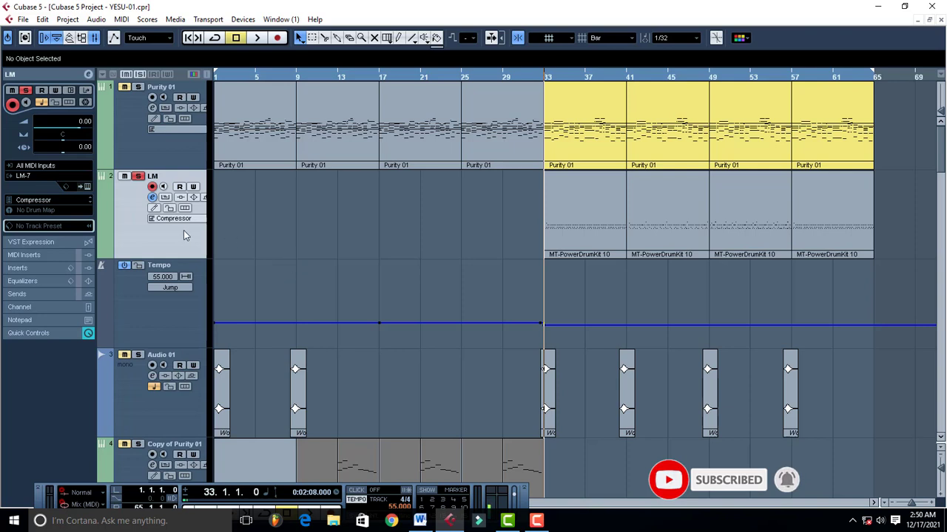
Open the LM-7 drum panel and move it left over the middle of the arrangement.
{"action": "left_click", "coordinate": [88, 186]}
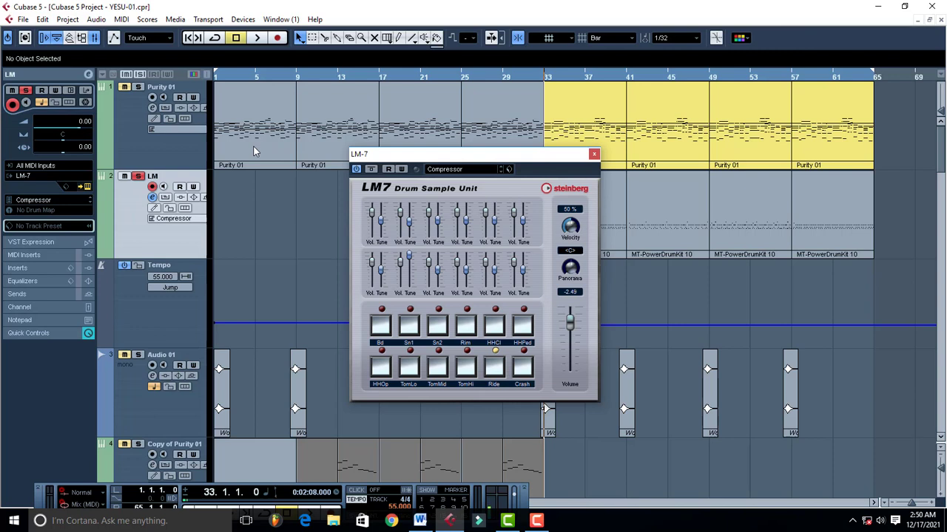
{"action": "left_click_drag", "start_coordinate": [500, 164], "coordinate": [437, 170]}
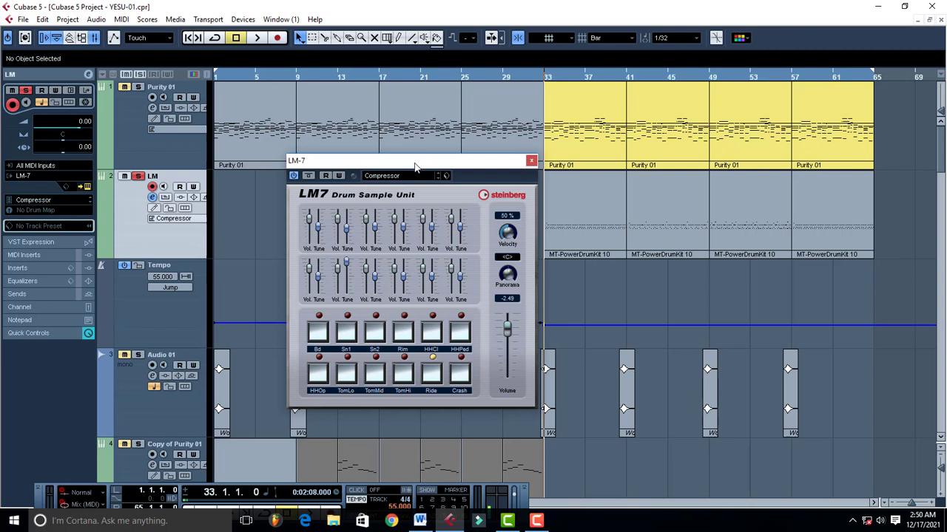
{"action": "mouse_move", "coordinate": [428, 167]}
{"action": "left_mouse_down"}
{"action": "mouse_move", "coordinate": [416, 189]}
{"action": "mouse_move", "coordinate": [444, 189]}
{"action": "mouse_move", "coordinate": [418, 186]}
{"action": "mouse_move", "coordinate": [435, 181]}
{"action": "left_mouse_up"}
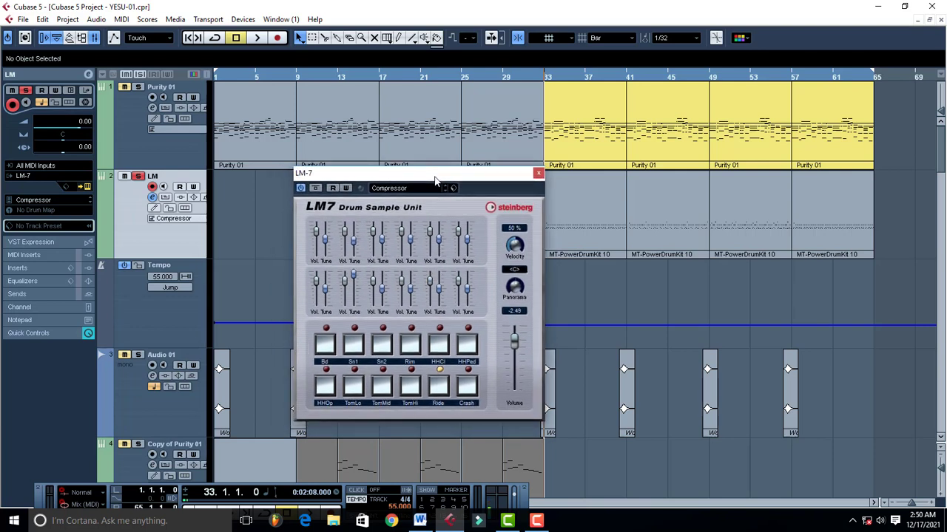
Audition the Compressor kit's Bd, Sn1, Sn2, Rim, HHCl and HHPed pads.
{"action": "left_click", "coordinate": [326, 348]}
{"action": "left_click", "coordinate": [327, 348]}
{"action": "left_click", "coordinate": [354, 346]}
{"action": "left_click", "coordinate": [380, 350]}
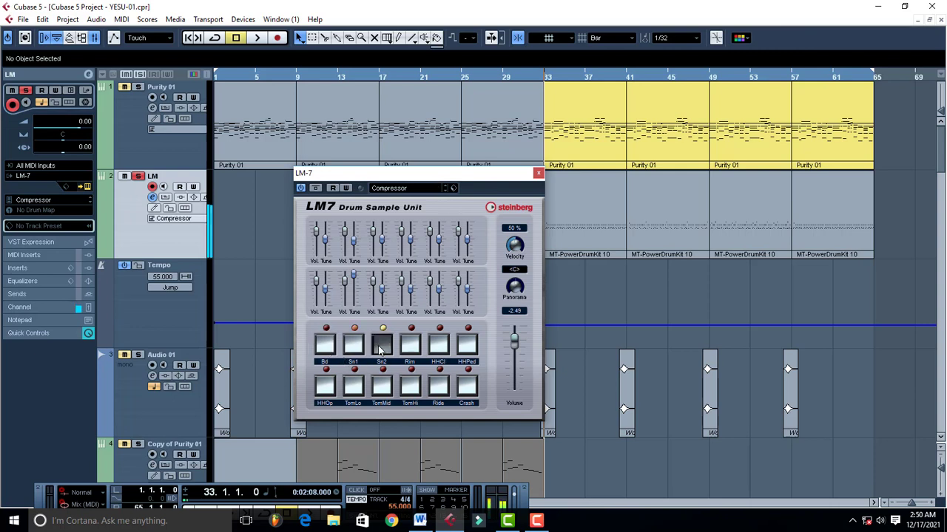
{"action": "left_click", "coordinate": [410, 346]}
{"action": "left_click", "coordinate": [439, 346]}
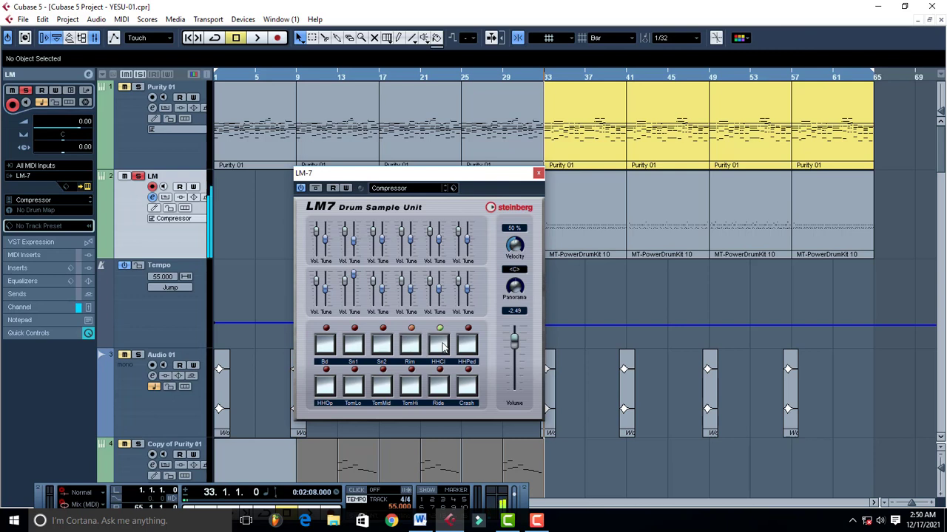
{"action": "left_click", "coordinate": [410, 346]}
{"action": "left_click", "coordinate": [438, 352]}
{"action": "left_click", "coordinate": [439, 352]}
{"action": "left_click", "coordinate": [466, 347]}
Audition the TomHi, TomMid and HHOp pads, then bring up the drum kit list.
{"action": "left_click", "coordinate": [410, 390]}
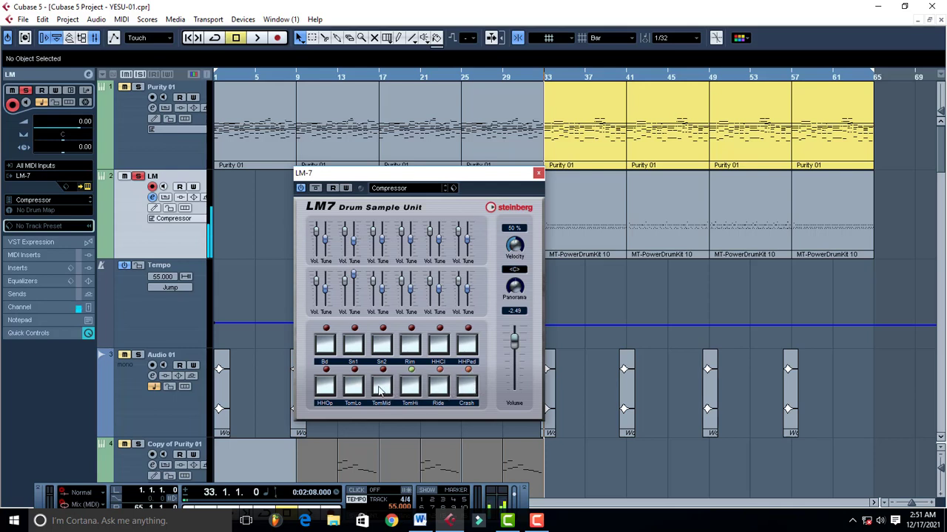
{"action": "left_click", "coordinate": [383, 390]}
{"action": "left_click", "coordinate": [325, 387]}
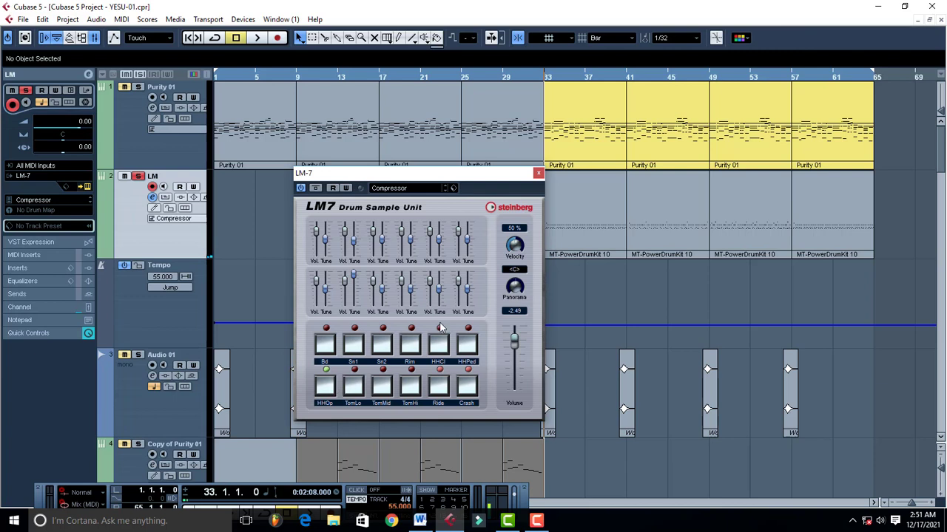
{"action": "left_click", "coordinate": [418, 191]}
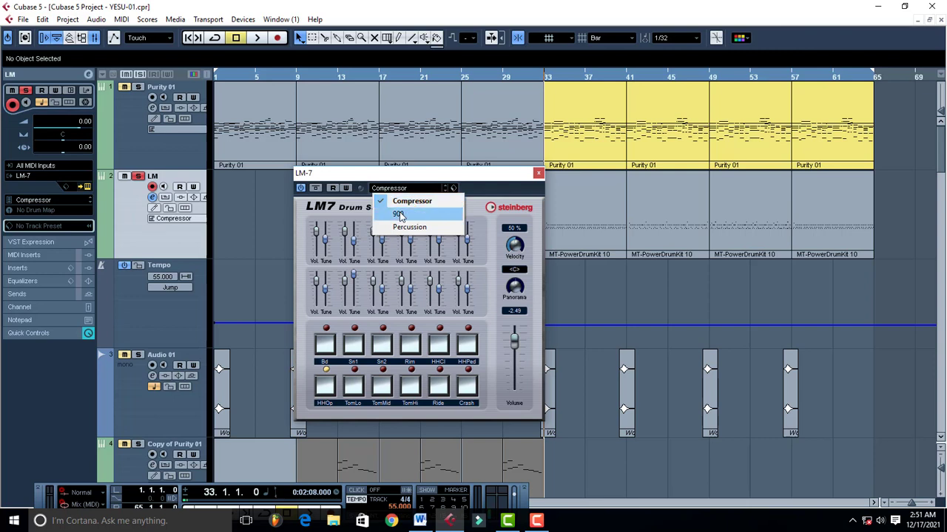
Load the 909 kit and audition its Rim, Clap, Sd2, toms, Bd and CIHH pads.
{"action": "left_click", "coordinate": [400, 215]}
{"action": "left_click", "coordinate": [410, 347]}
{"action": "left_click", "coordinate": [434, 351]}
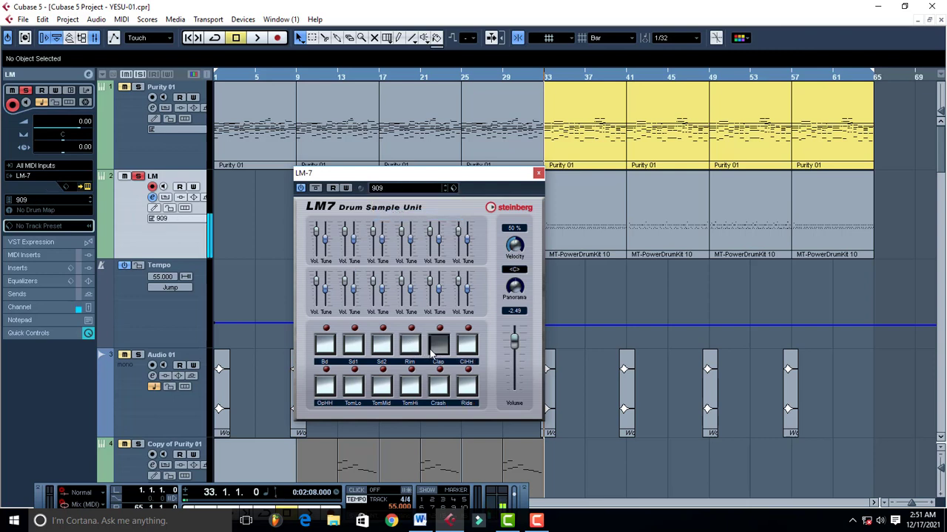
{"action": "left_click", "coordinate": [382, 348]}
{"action": "left_click", "coordinate": [438, 347]}
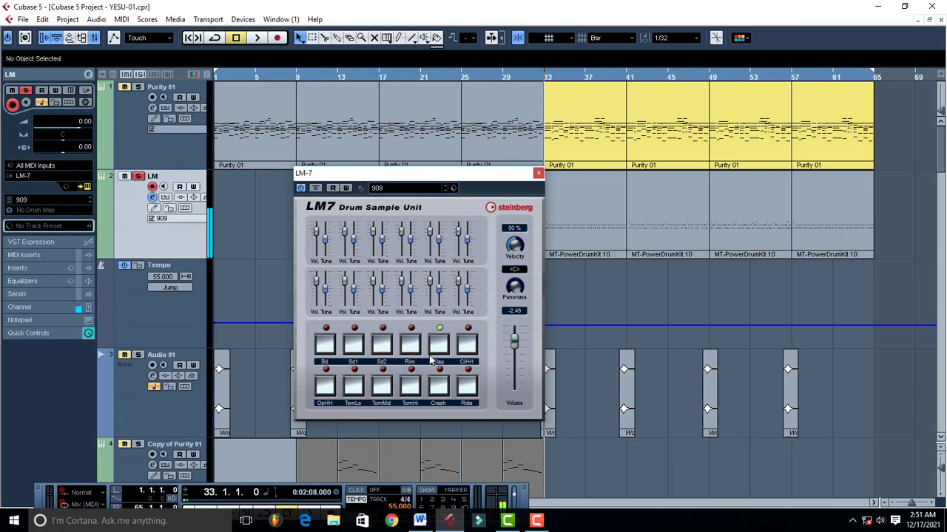
{"action": "left_click", "coordinate": [416, 384]}
{"action": "left_click", "coordinate": [379, 386]}
{"action": "left_click", "coordinate": [359, 393]}
{"action": "left_click", "coordinate": [327, 349]}
{"action": "left_click", "coordinate": [468, 346]}
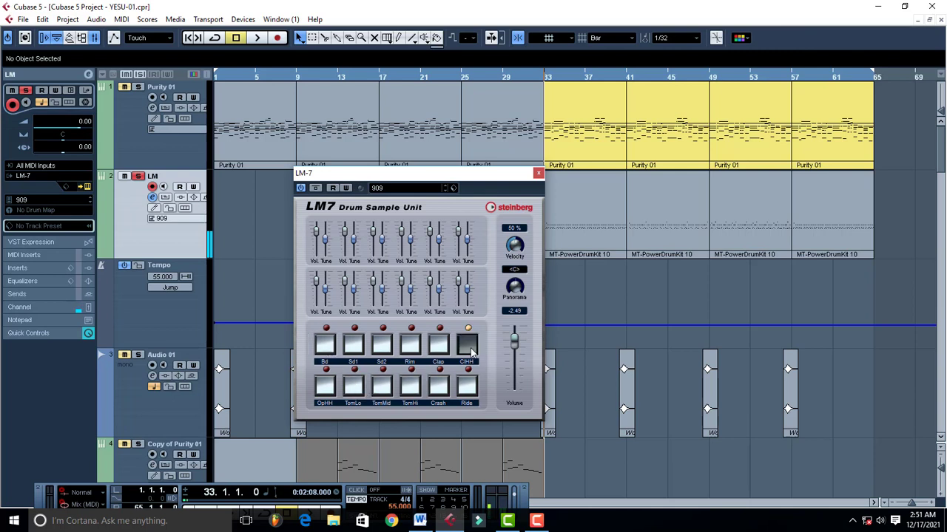
Load the Percussion kit and audition its ConMt, BonHi, ConOp, Cabasa and Vibra pads.
{"action": "left_click", "coordinate": [397, 190]}
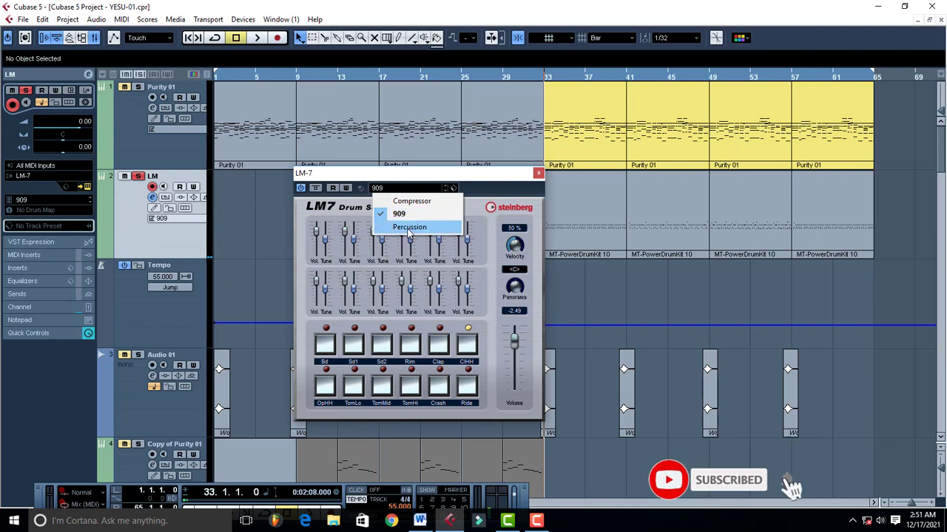
{"action": "left_click", "coordinate": [409, 227]}
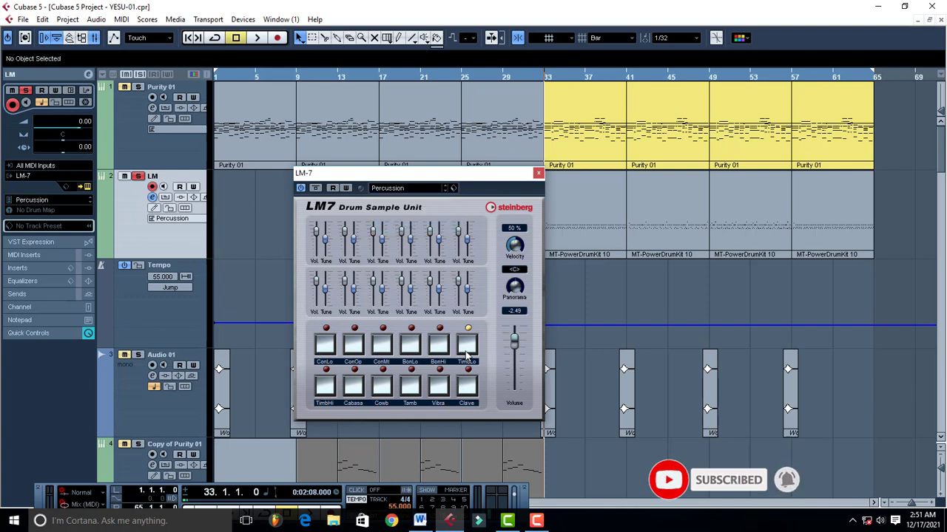
{"action": "left_click", "coordinate": [381, 347]}
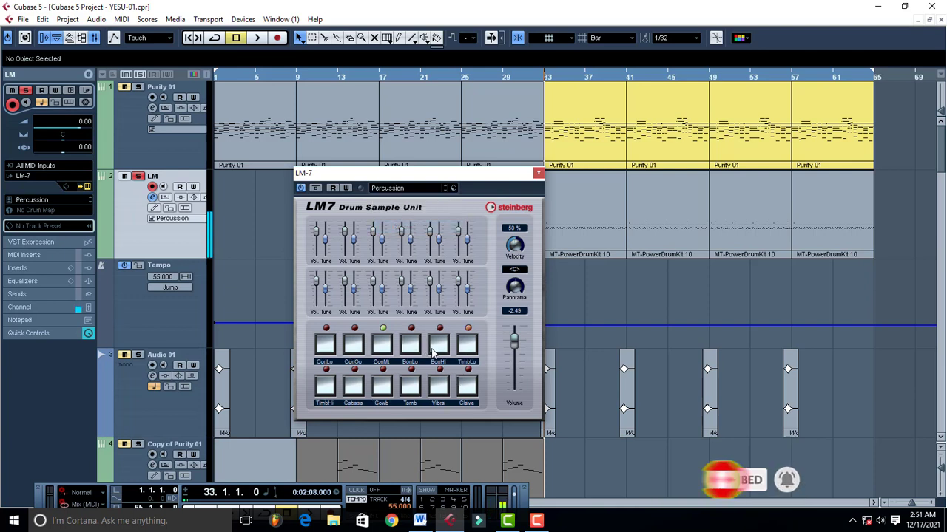
{"action": "left_click", "coordinate": [433, 348]}
{"action": "left_click", "coordinate": [433, 347]}
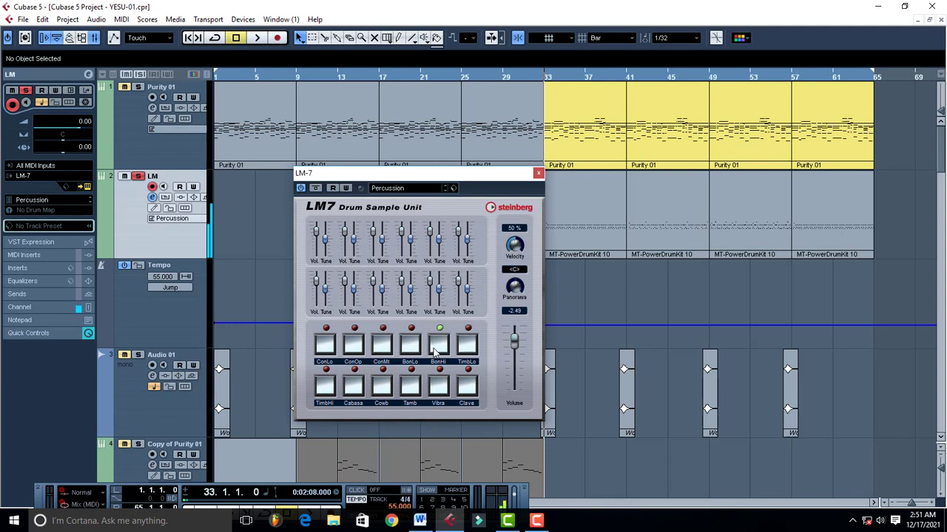
{"action": "left_click", "coordinate": [435, 348]}
{"action": "left_click", "coordinate": [435, 348]}
{"action": "left_click", "coordinate": [360, 351]}
{"action": "left_click", "coordinate": [360, 390]}
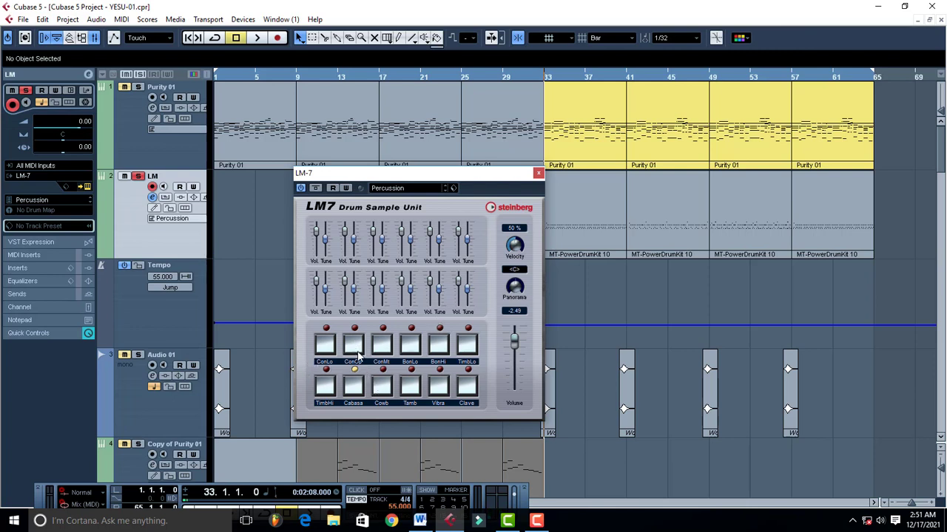
{"action": "left_click", "coordinate": [355, 347]}
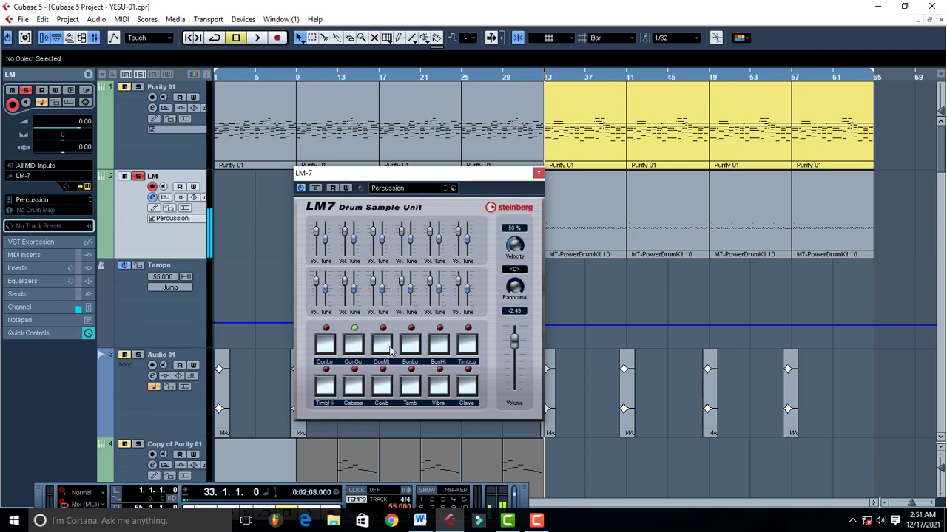
{"action": "left_click", "coordinate": [384, 349]}
{"action": "left_click", "coordinate": [437, 386]}
Close and reopen the LM-7 panel and switch back to the Compressor kit.
{"action": "left_click", "coordinate": [538, 173]}
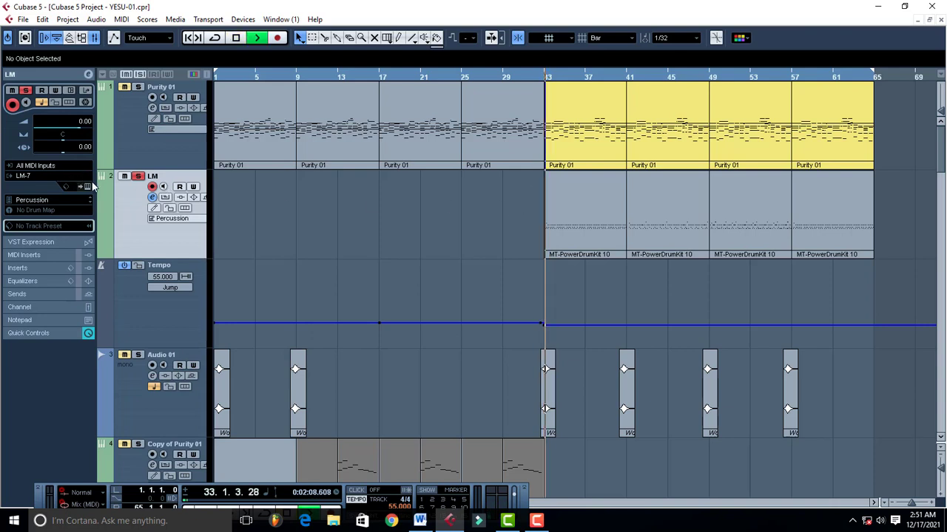
{"action": "left_click", "coordinate": [88, 188]}
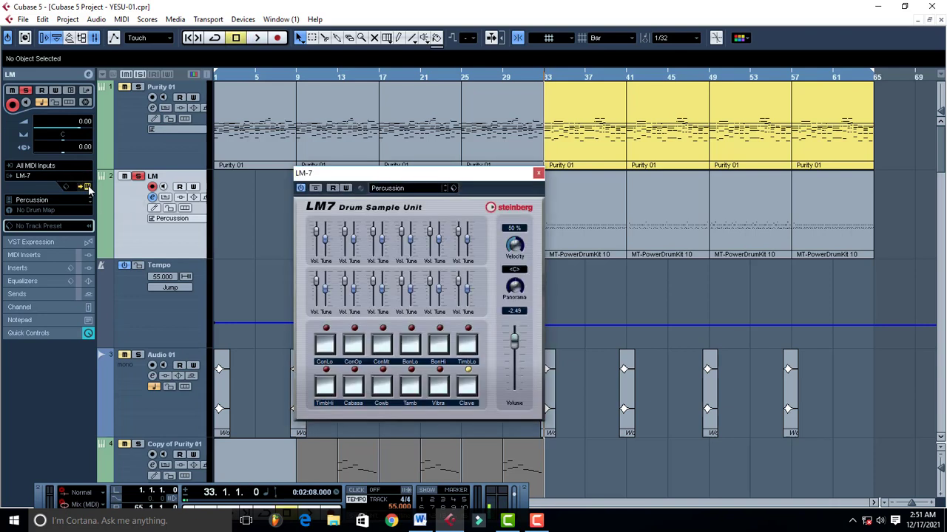
{"action": "left_click", "coordinate": [396, 189]}
{"action": "left_click", "coordinate": [410, 201]}
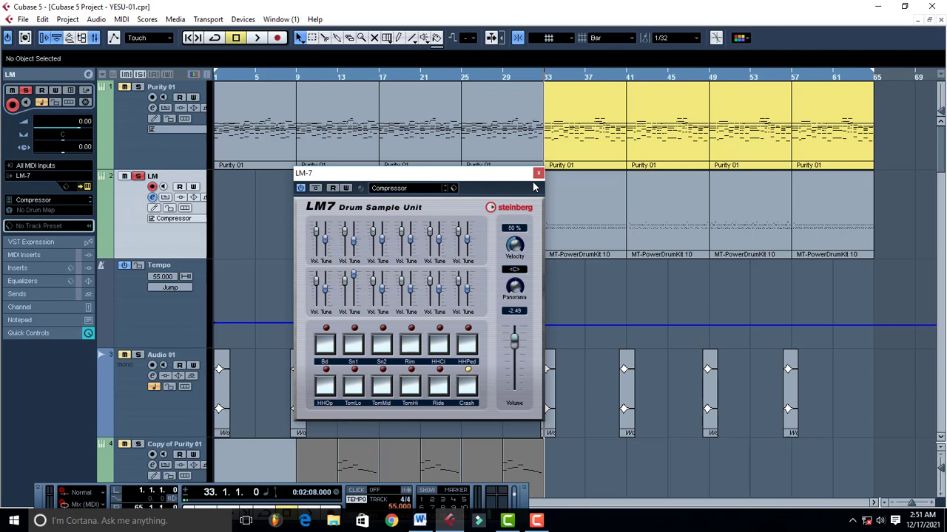
Solo the LM track during playback, then stop and trigger the Crash and Sn1 pads.
{"action": "key", "text": "space"}
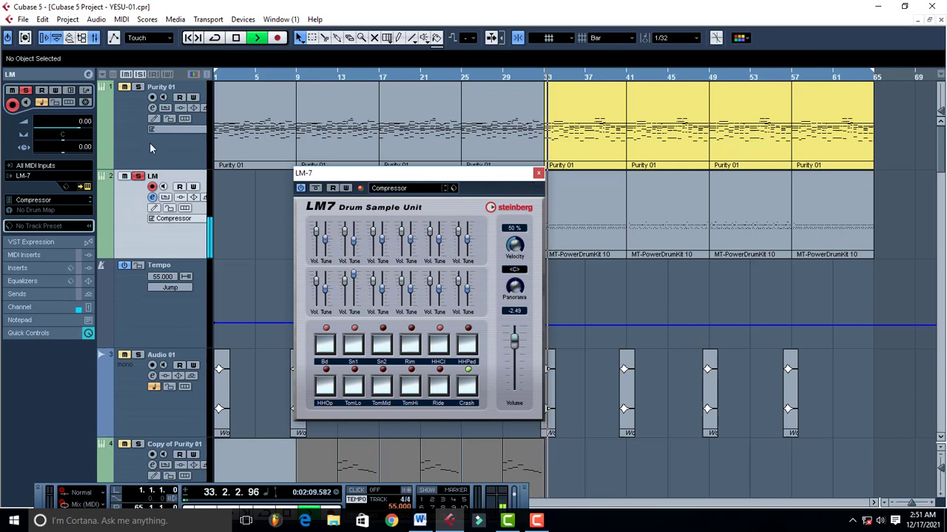
{"action": "left_click", "coordinate": [134, 178]}
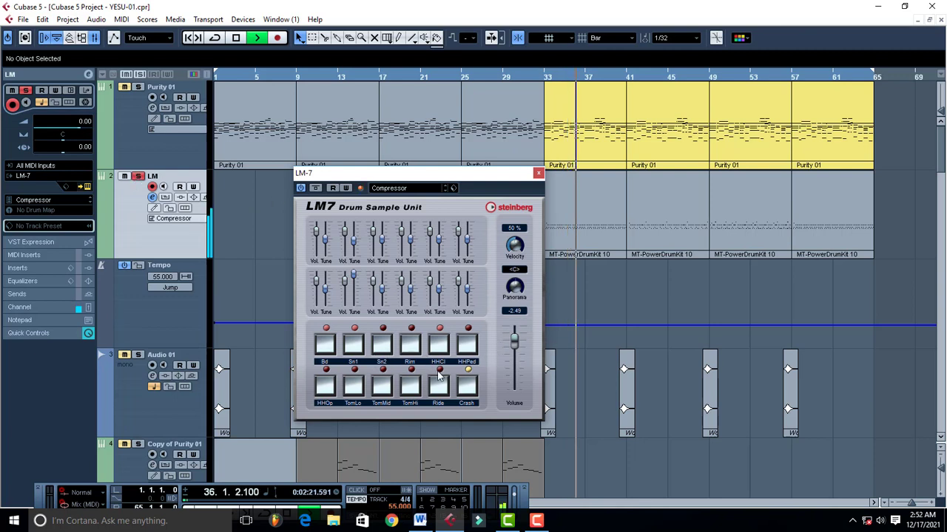
{"action": "key", "text": "space"}
{"action": "left_click", "coordinate": [466, 390]}
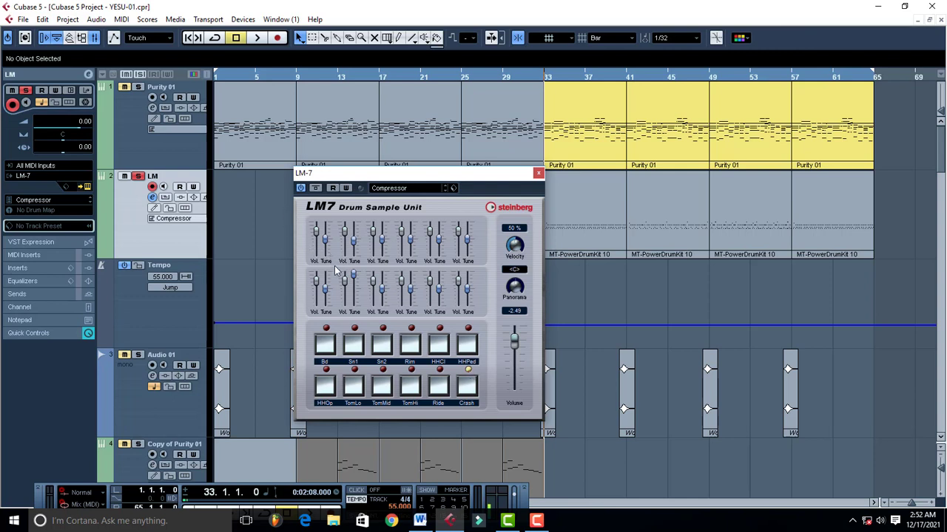
{"action": "left_click", "coordinate": [358, 357]}
Lower the Sn1 Tune fader, then raise it partway, replaying from bar 33 after each change.
{"action": "key", "text": "space"}
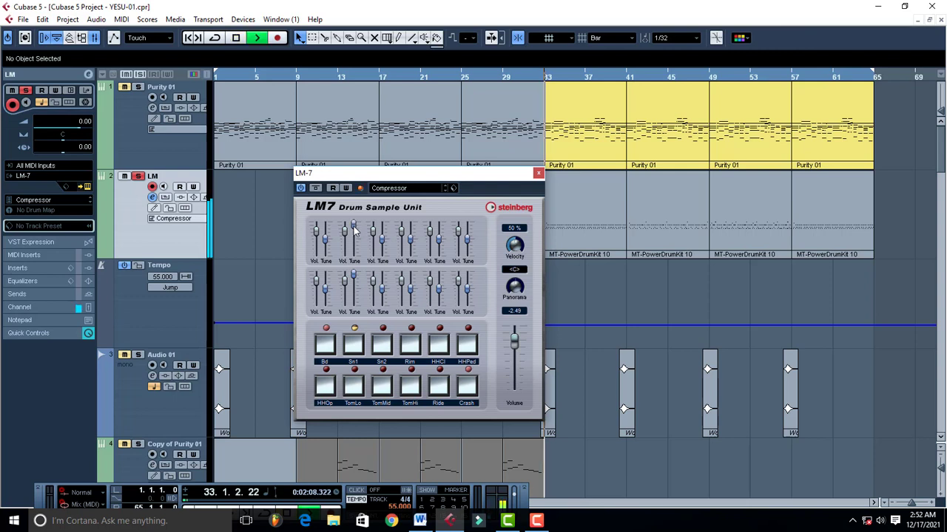
{"action": "key", "text": "space"}
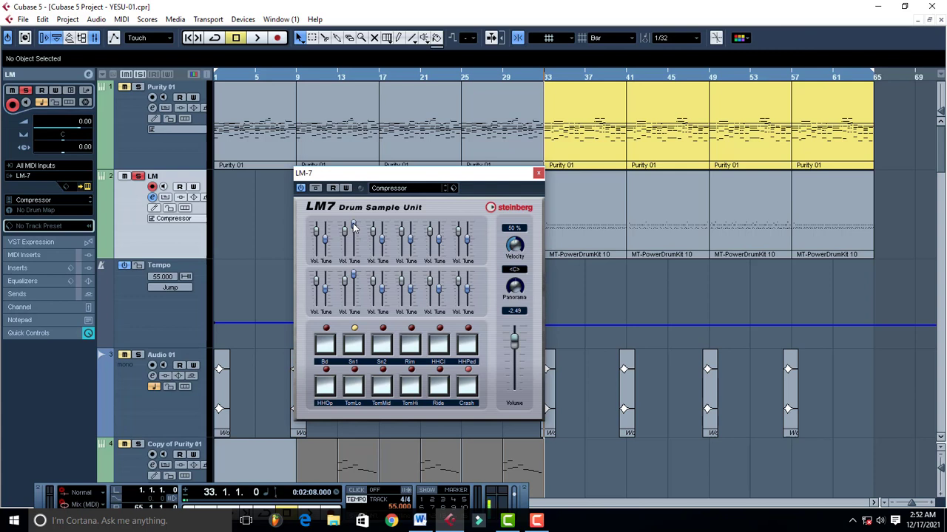
{"action": "key", "text": "space"}
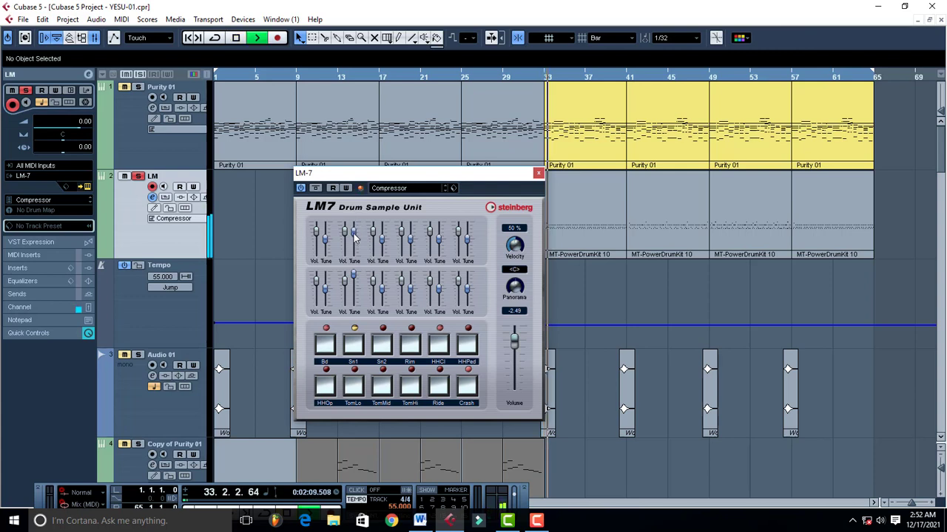
{"action": "left_click_drag", "start_coordinate": [353, 232], "coordinate": [355, 258]}
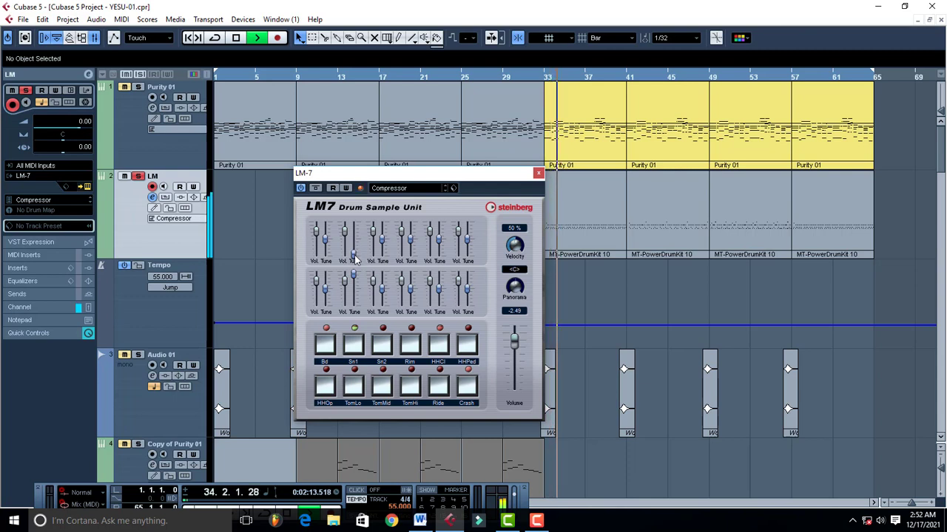
{"action": "key", "text": "space"}
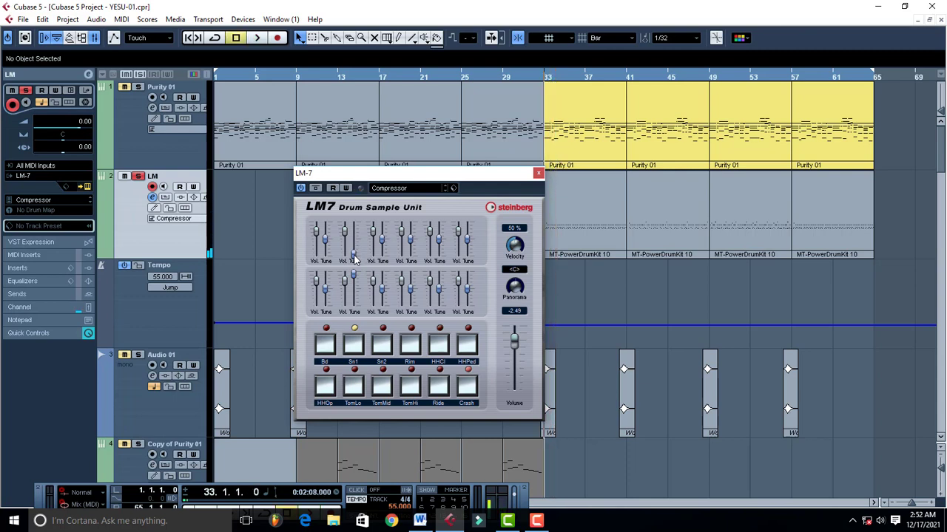
{"action": "left_click_drag", "start_coordinate": [354, 259], "coordinate": [355, 250]}
{"action": "key", "text": "space"}
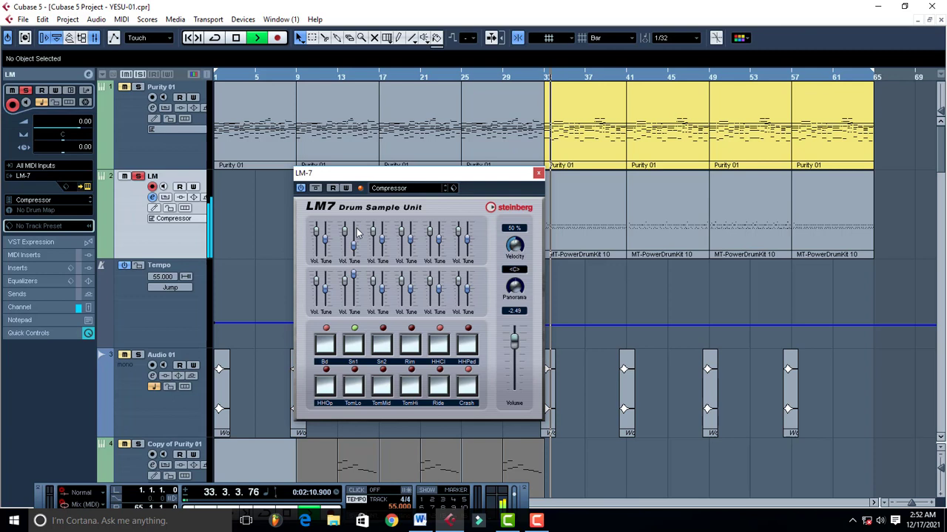
Turn down the Sn1 snare's volume during playback and view the LM-7 about screen.
{"action": "key", "text": "space"}
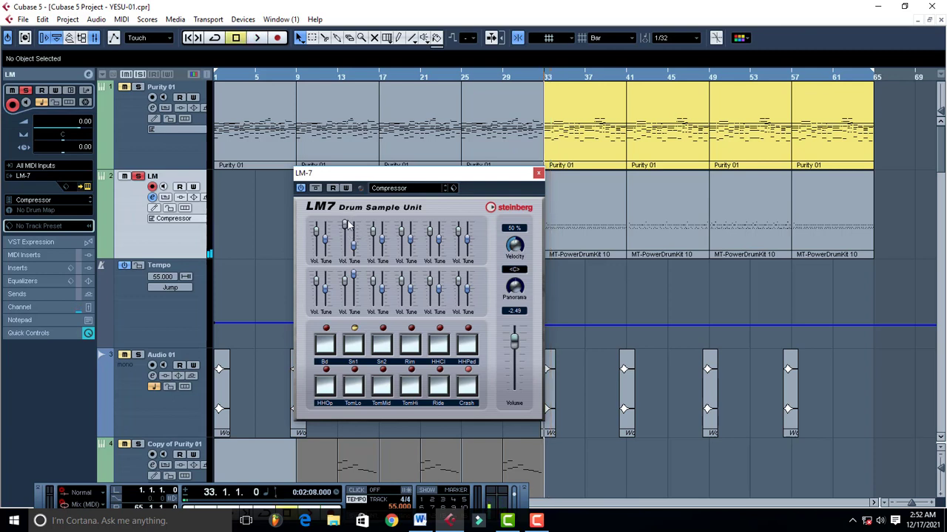
{"action": "key", "text": "space"}
{"action": "left_click_drag", "start_coordinate": [345, 226], "coordinate": [343, 260]}
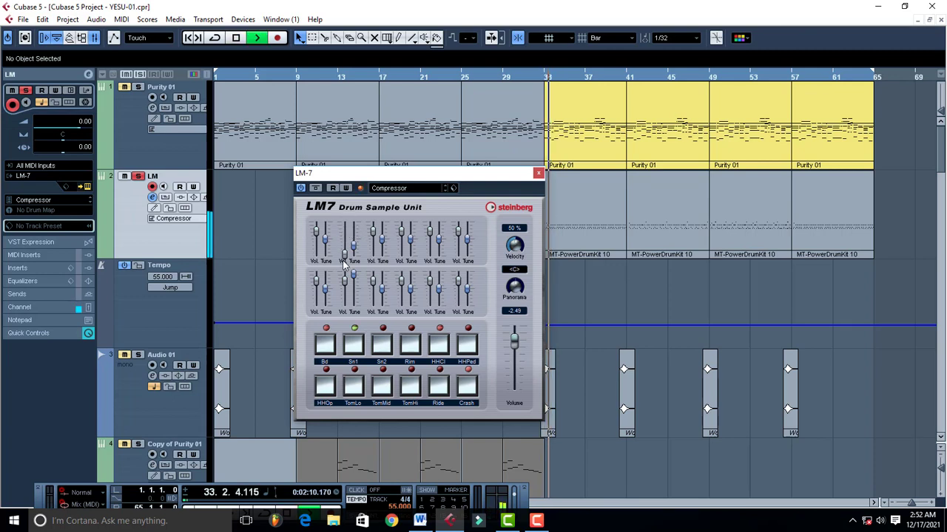
{"action": "left_click", "coordinate": [354, 222]}
{"action": "left_click", "coordinate": [393, 238]}
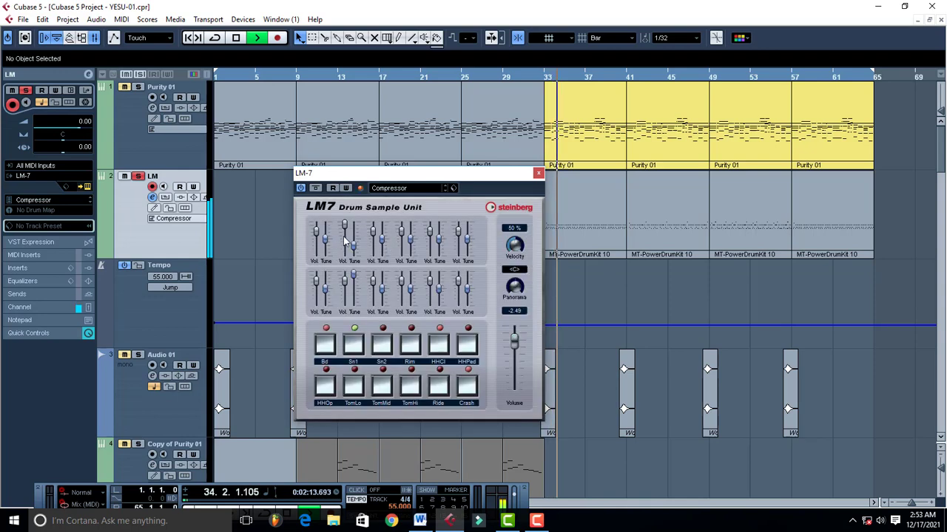
Set LM-7's overall Volume fader to 0.000 and play back to hear it.
{"action": "key", "text": "space"}
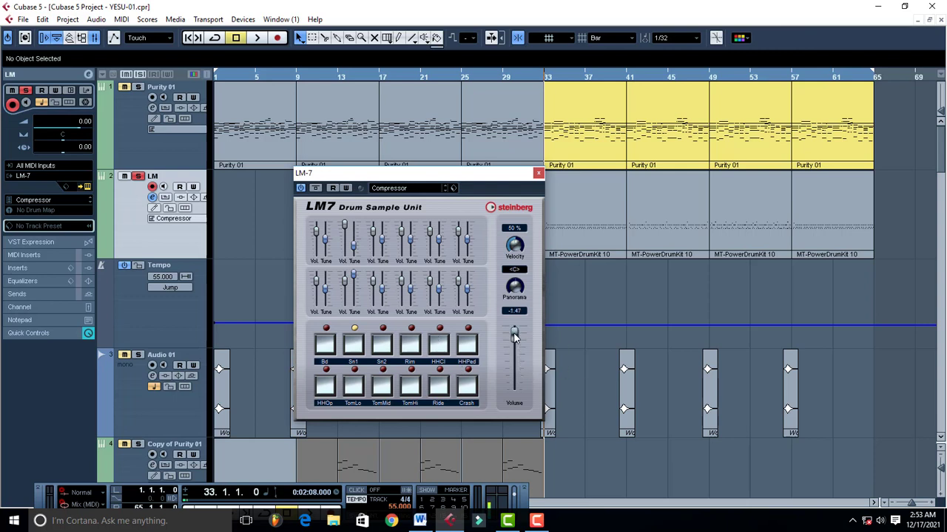
{"action": "mouse_move", "coordinate": [516, 333]}
{"action": "left_mouse_down"}
{"action": "mouse_move", "coordinate": [516, 350]}
{"action": "mouse_move", "coordinate": [516, 319]}
{"action": "left_mouse_up"}
{"action": "key", "text": "space"}
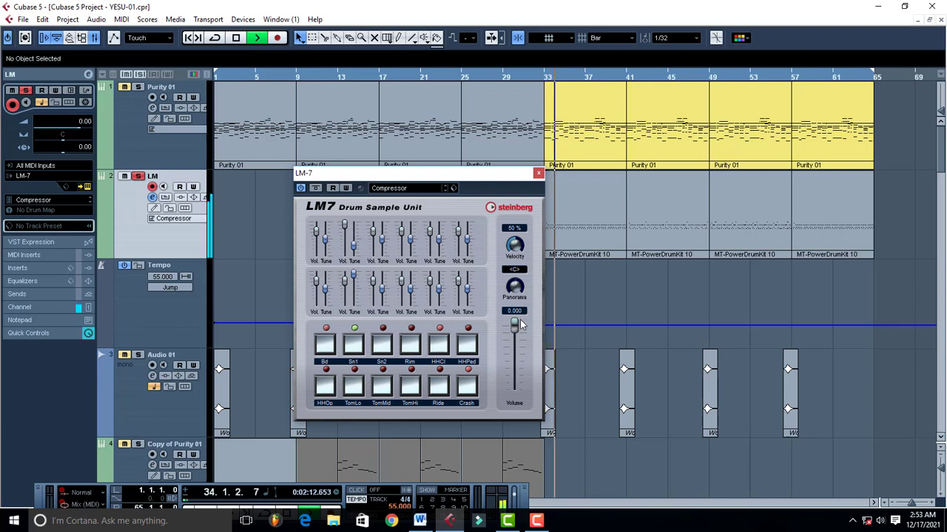
Turn LM-7's Velocity knob to 100%, then down to 0%, while playing from bar 33.
{"action": "key", "text": "space"}
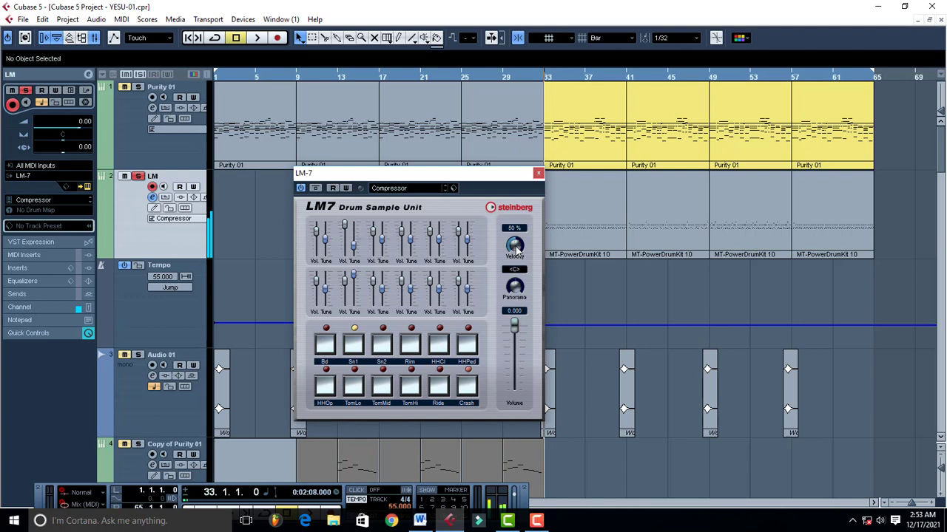
{"action": "key", "text": "space"}
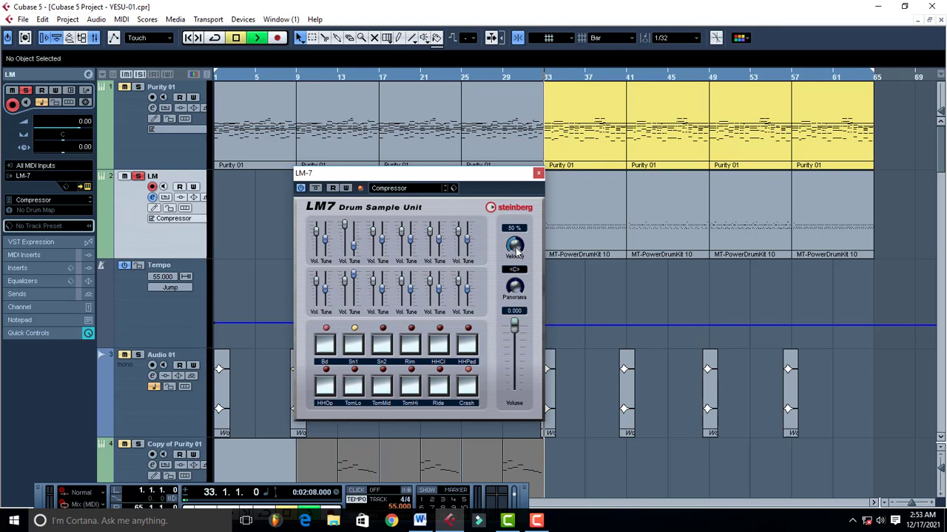
{"action": "left_click_drag", "start_coordinate": [516, 254], "coordinate": [517, 250]}
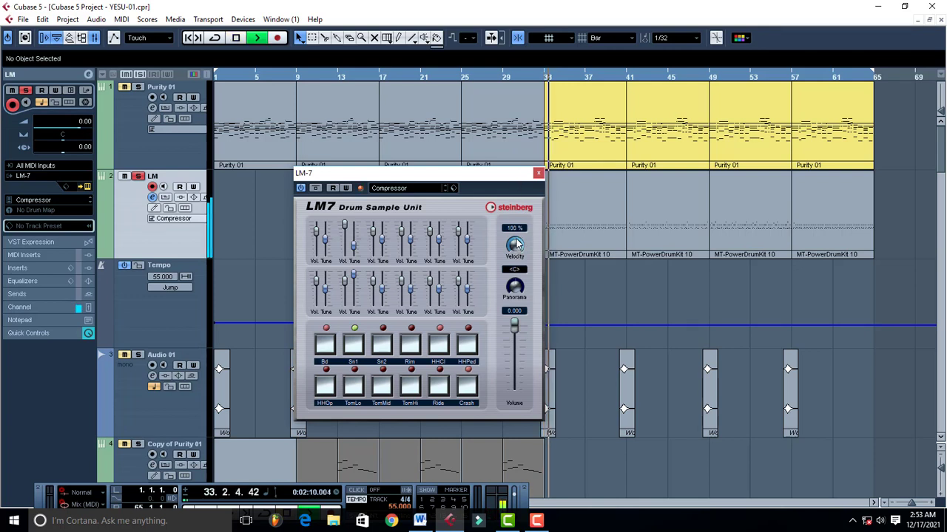
{"action": "left_click_drag", "start_coordinate": [517, 246], "coordinate": [527, 227]}
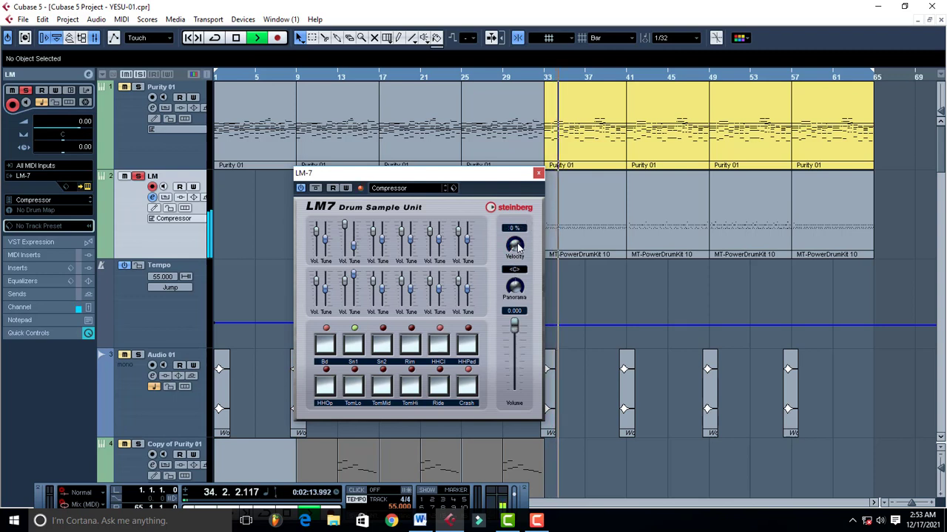
Pan the kit fully right to R 64, then bring the panorama back near centre.
{"action": "key", "text": "space"}
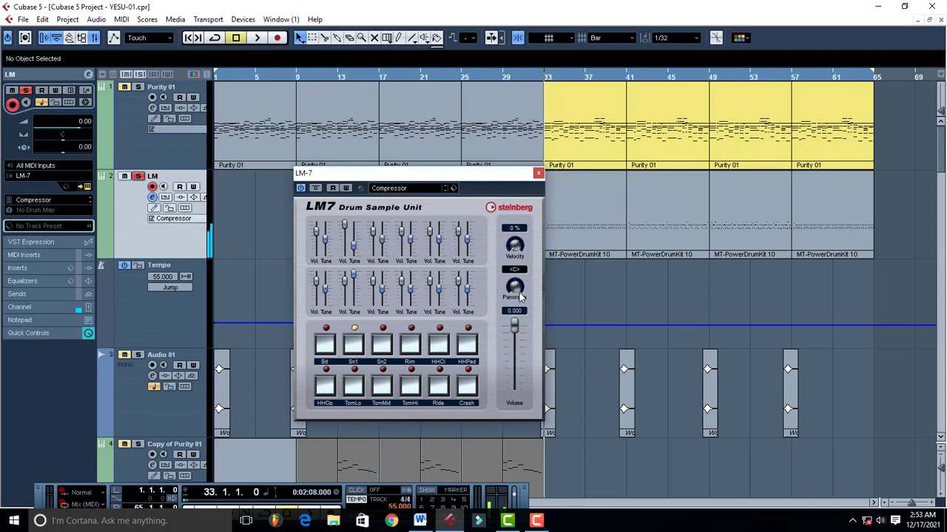
{"action": "key", "text": "space"}
{"action": "mouse_move", "coordinate": [513, 297]}
{"action": "left_mouse_down"}
{"action": "mouse_move", "coordinate": [514, 274]}
{"action": "mouse_move", "coordinate": [517, 296]}
{"action": "mouse_move", "coordinate": [516, 284]}
{"action": "left_mouse_up"}
{"action": "key", "text": "space"}
{"action": "key", "text": "space"}
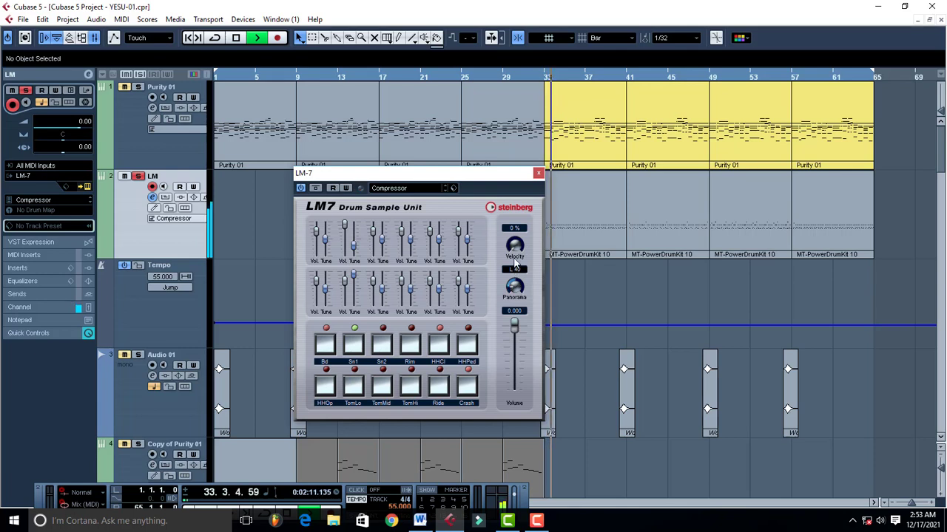
{"action": "key", "text": "space"}
{"action": "left_click_drag", "start_coordinate": [515, 284], "coordinate": [521, 292]}
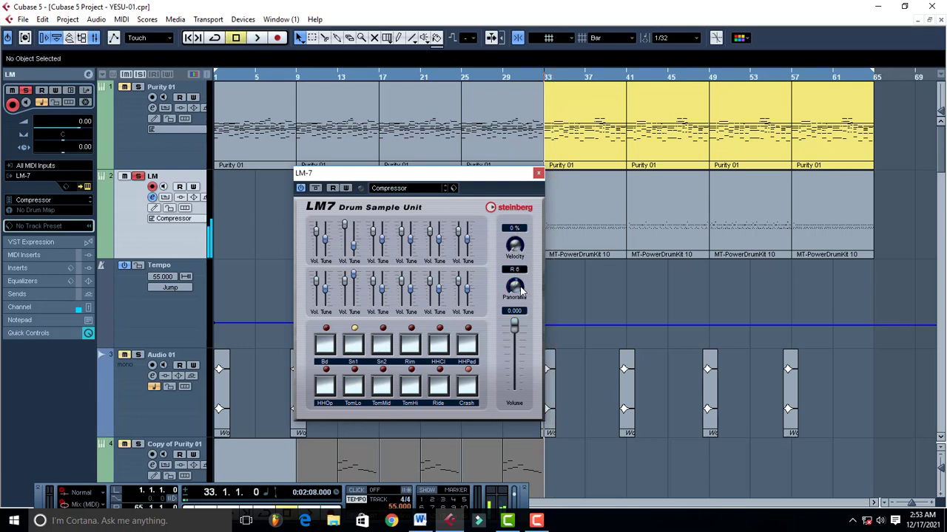